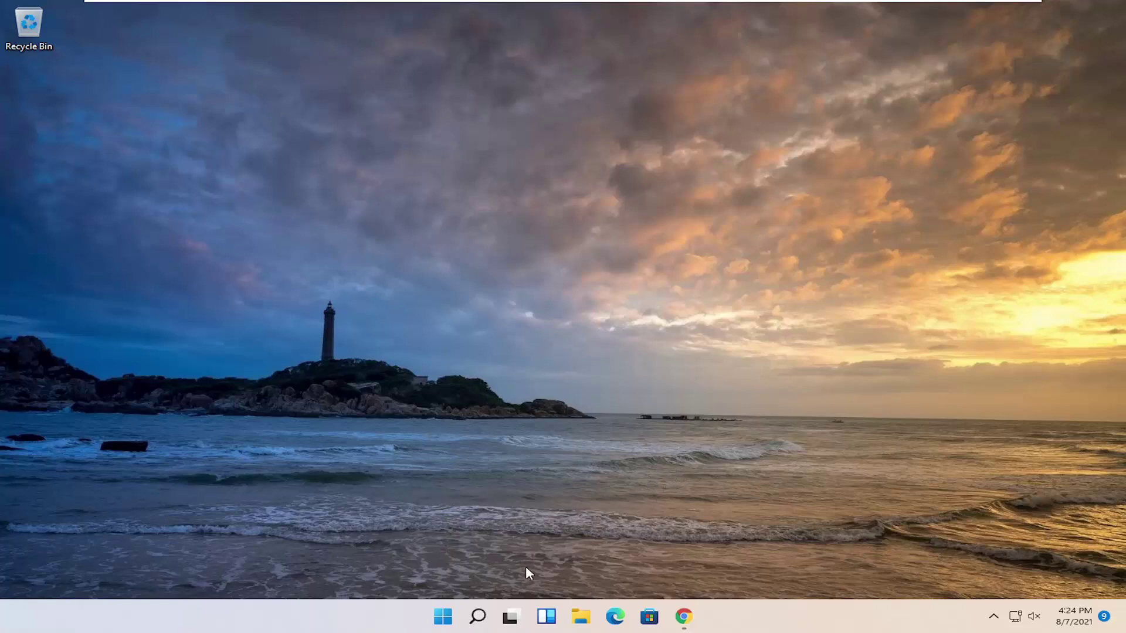
Step: Search for 'control panel', open it, and keep View by set to Large icons
left_click(478, 616)
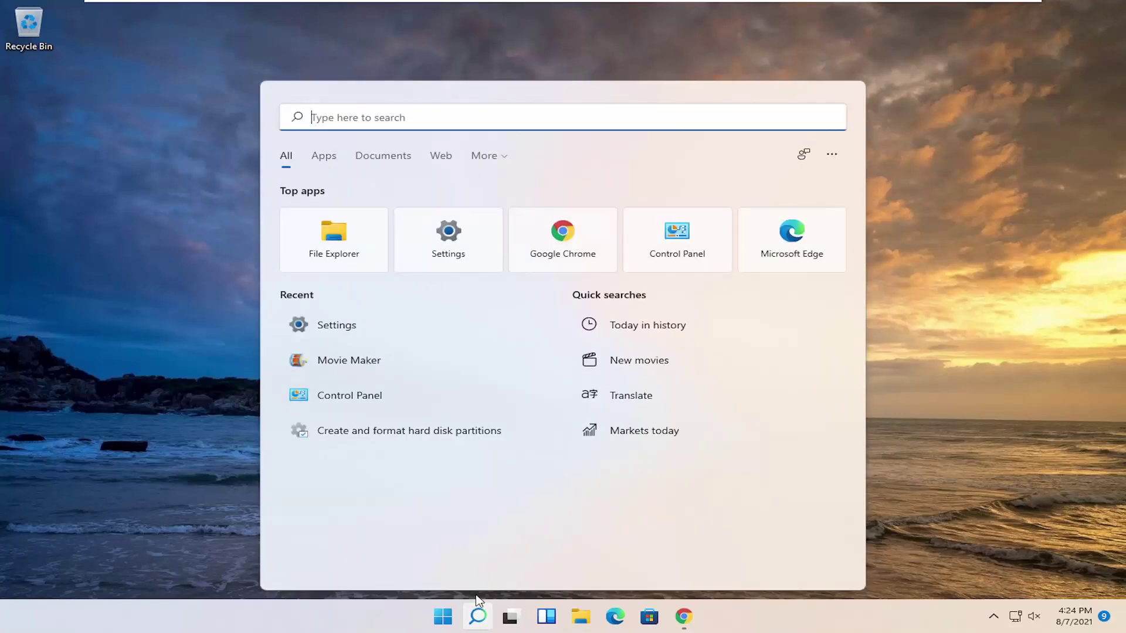
type("control panel")
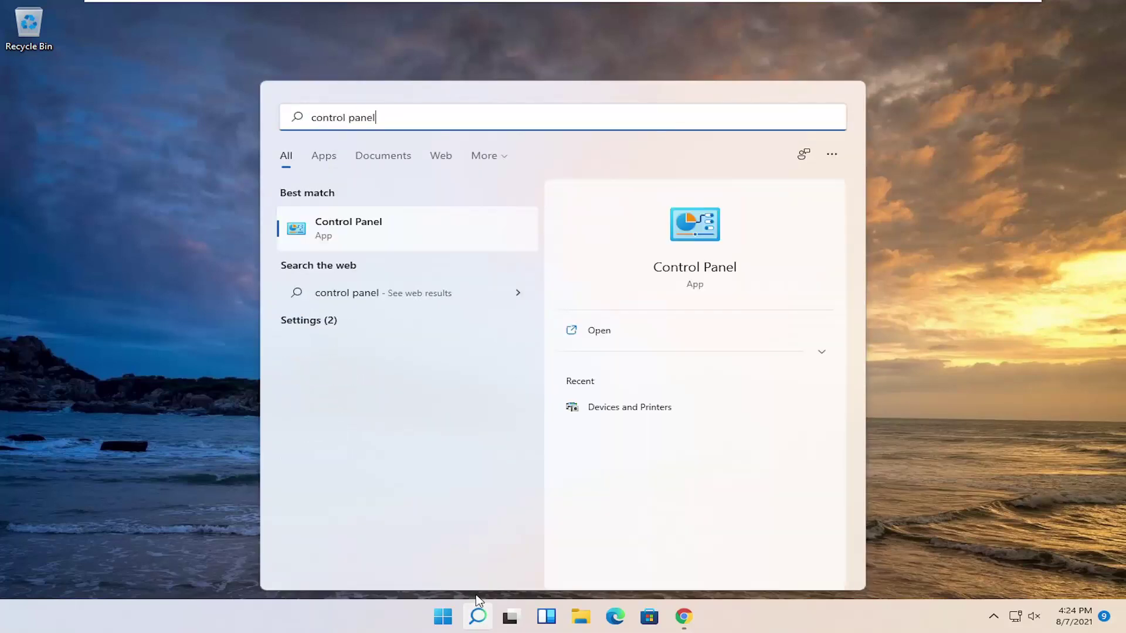
left_click(382, 228)
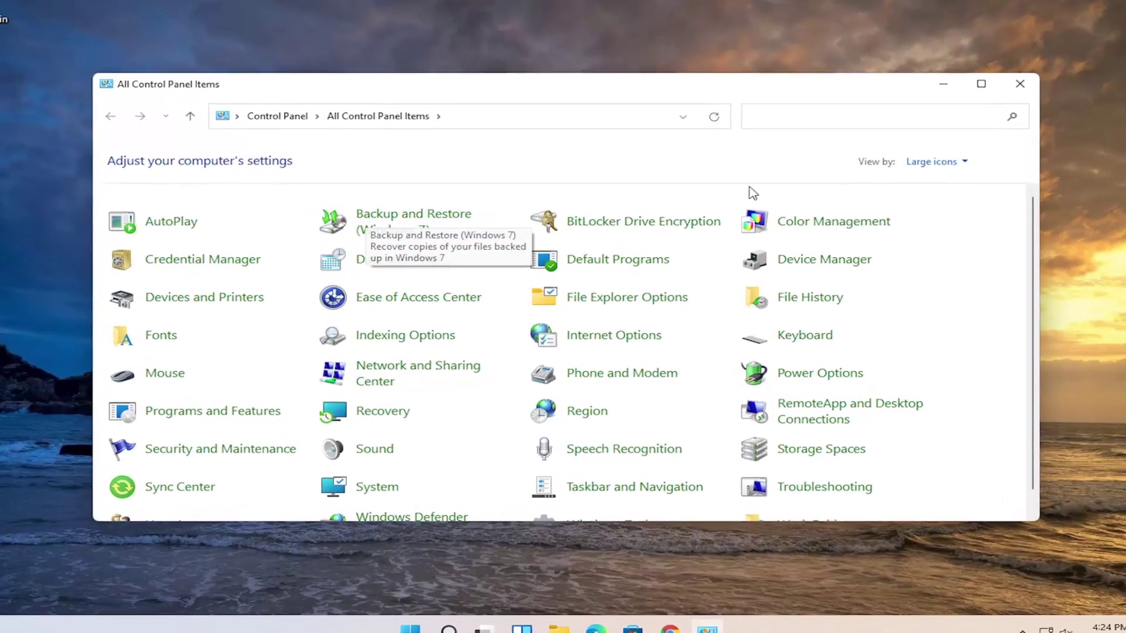
left_click(936, 161)
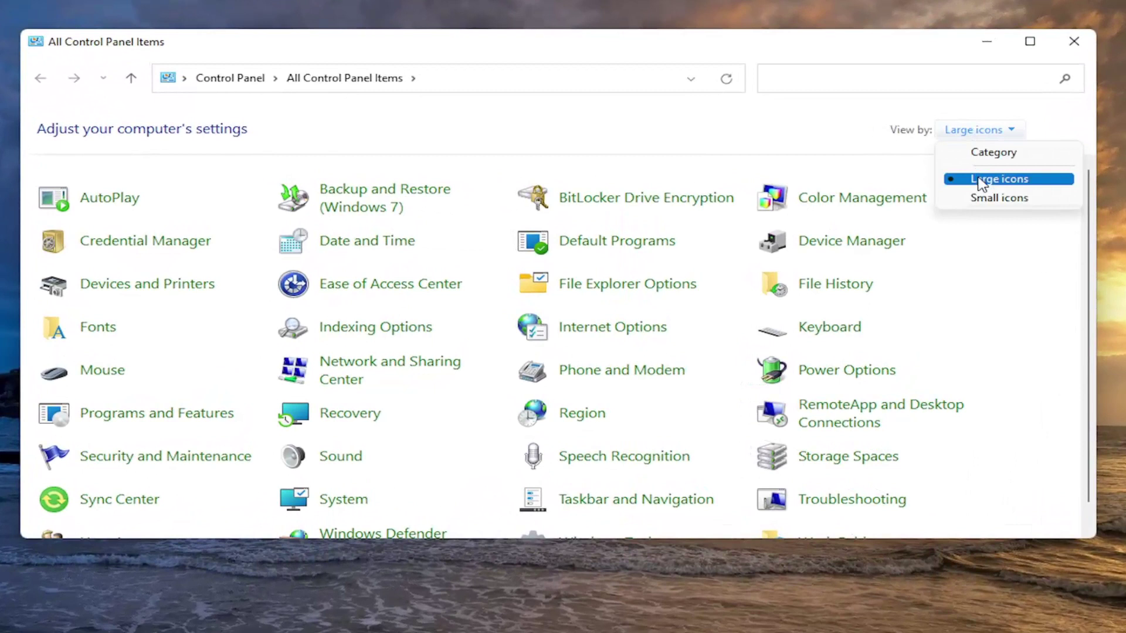
left_click(983, 182)
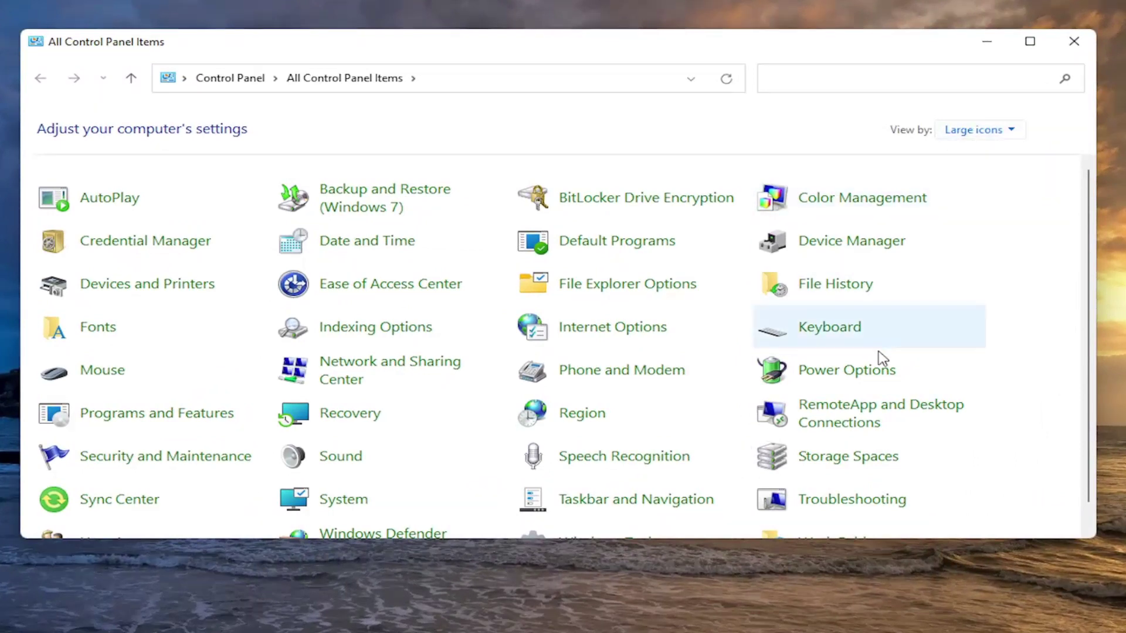
Step: Open Power Options, then the Balanced plan's advanced power settings dialog
left_click(846, 376)
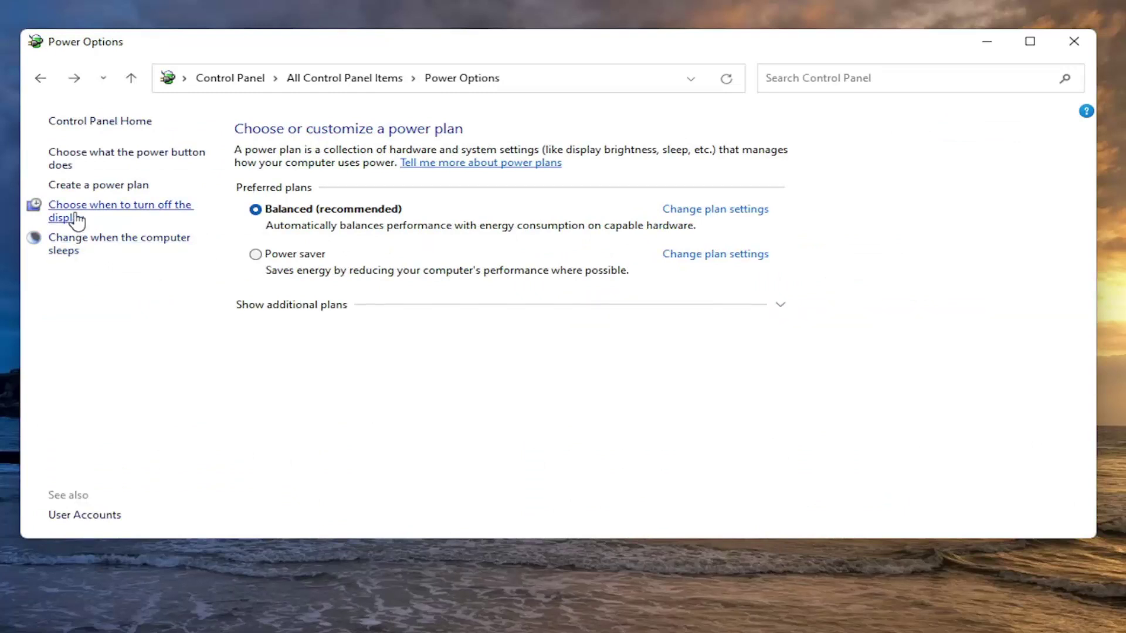
left_click(78, 216)
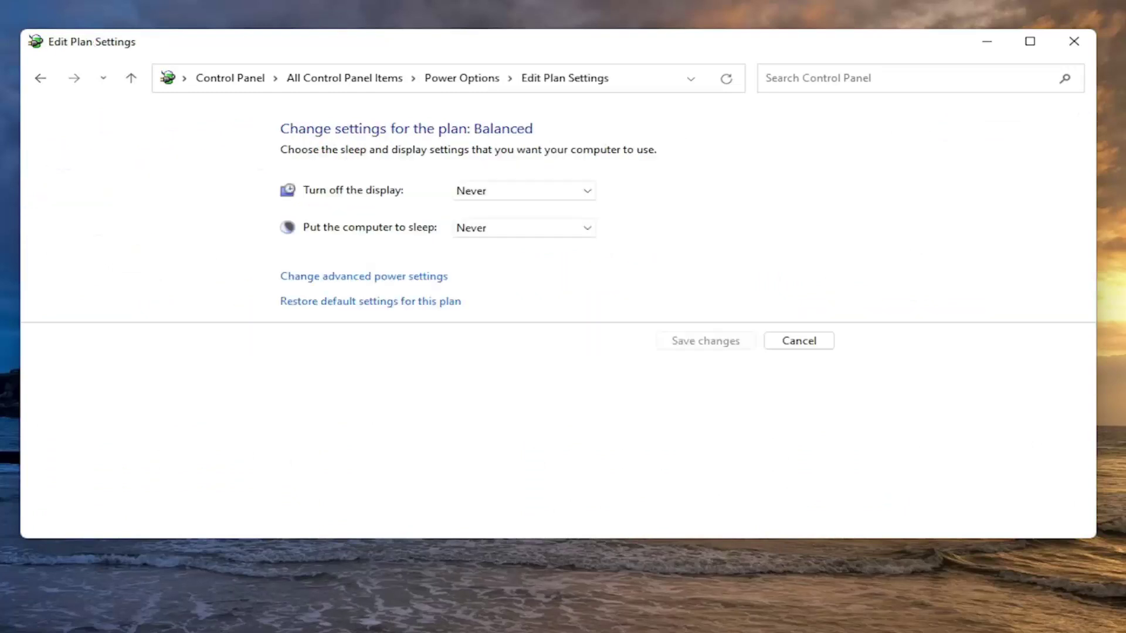
left_click(419, 281)
Step: Set PCI Express Link State Power Management to Off, then apply and confirm
left_click_drag(246, 20, 557, 72)
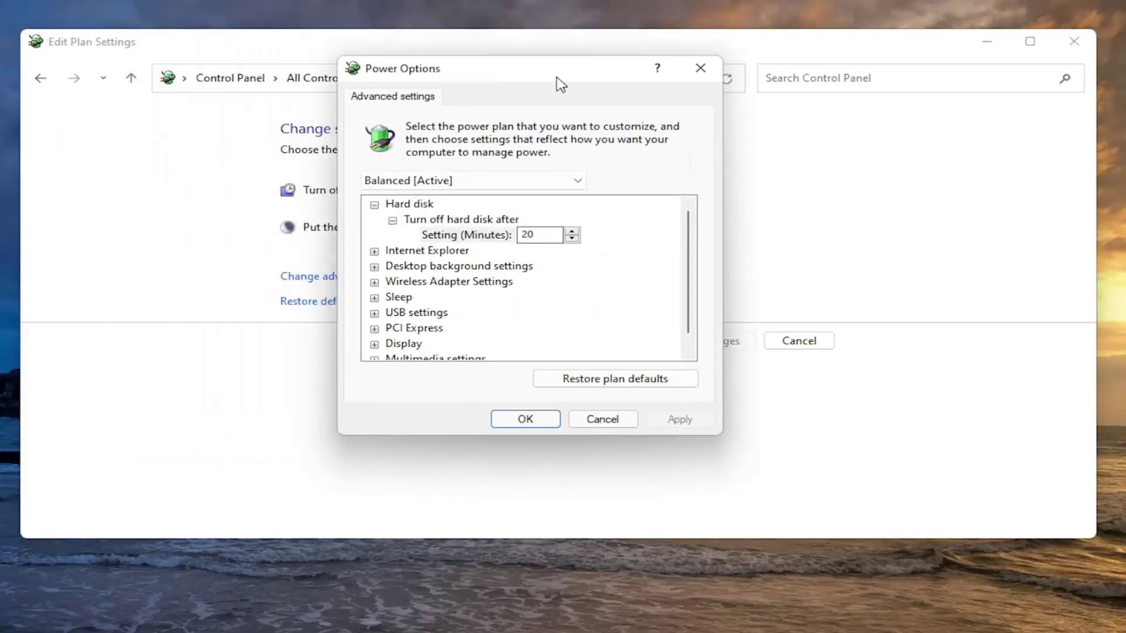
scroll(595, 319, "down", 1)
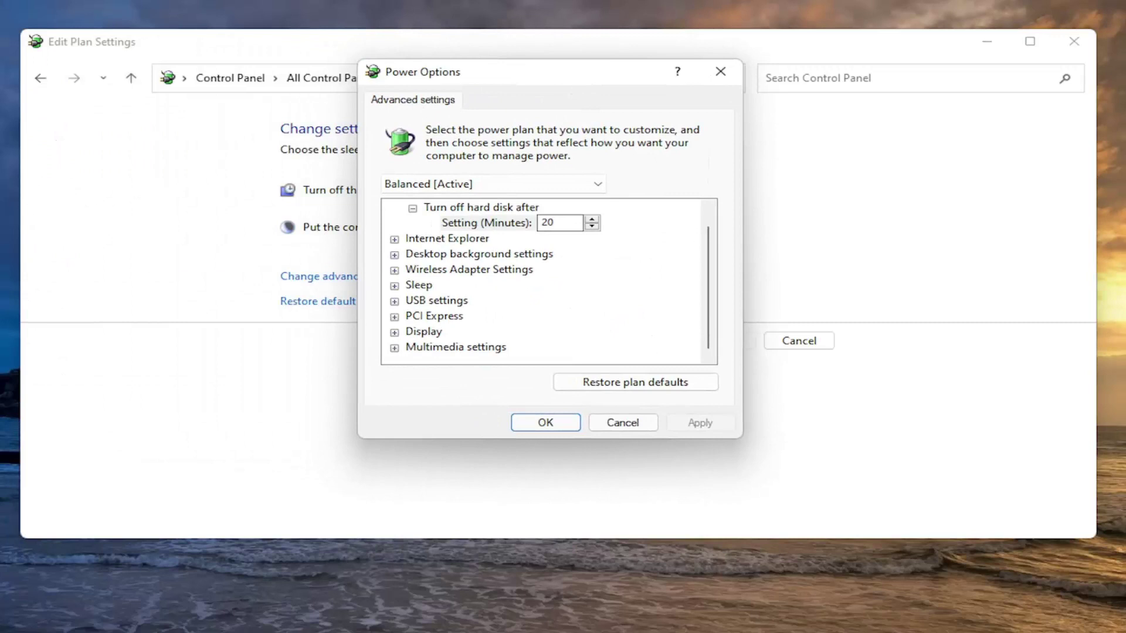
left_click(394, 316)
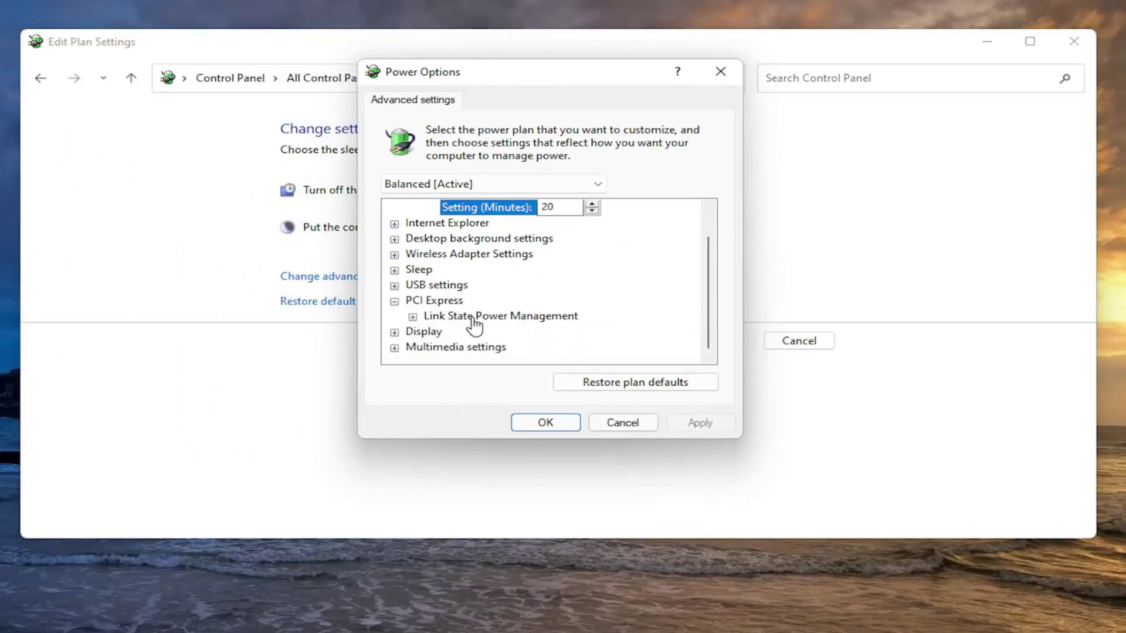
left_click(449, 316)
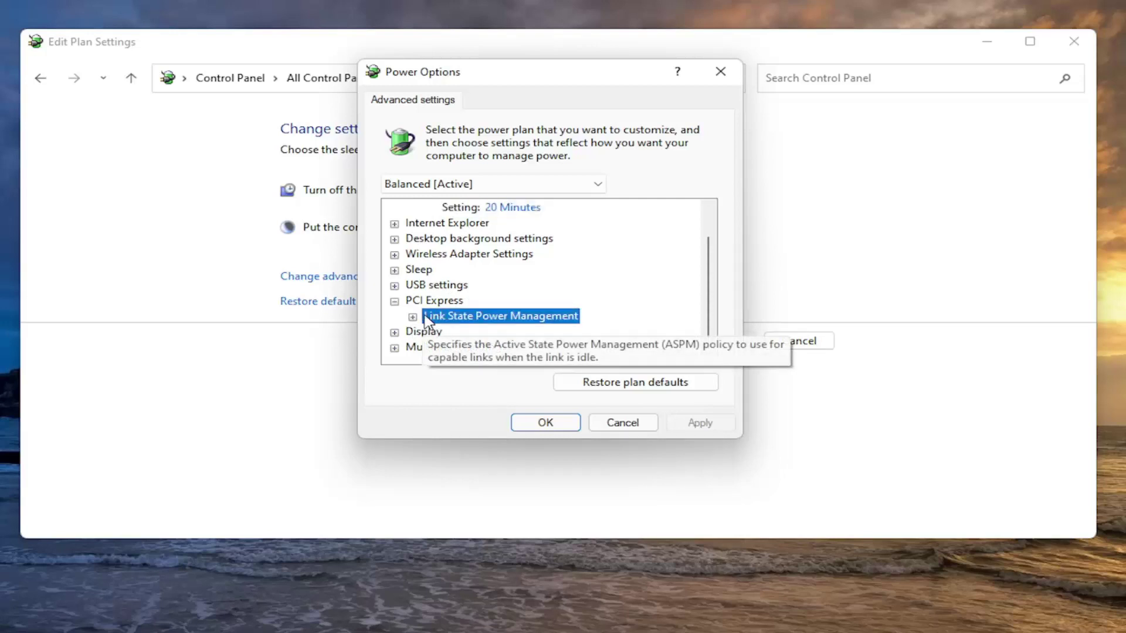
left_click(414, 316)
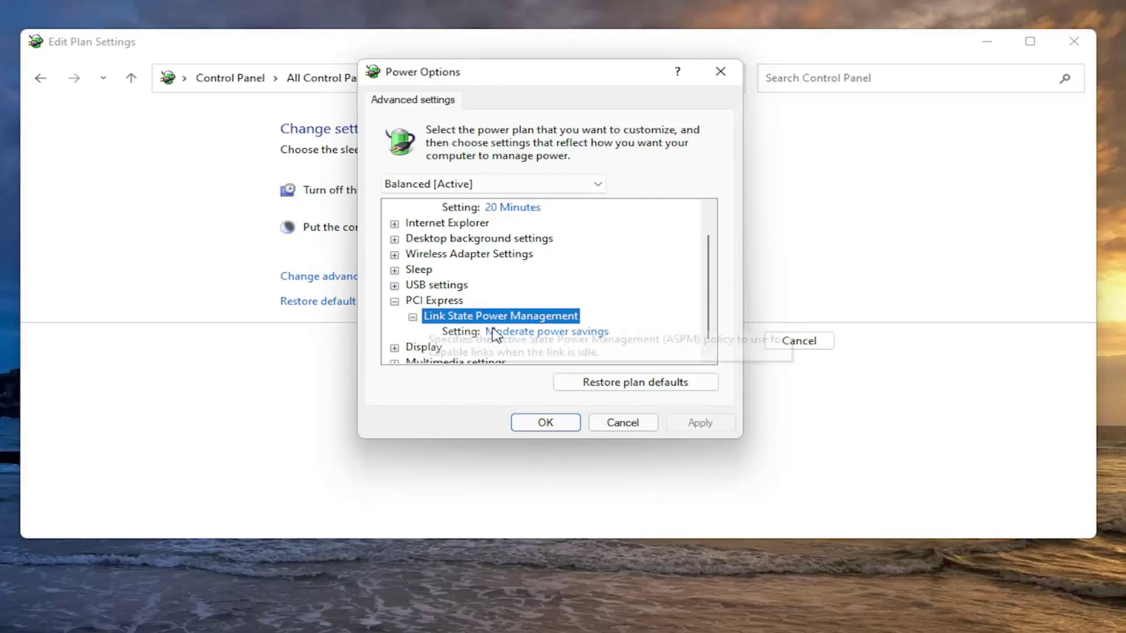
left_click(520, 333)
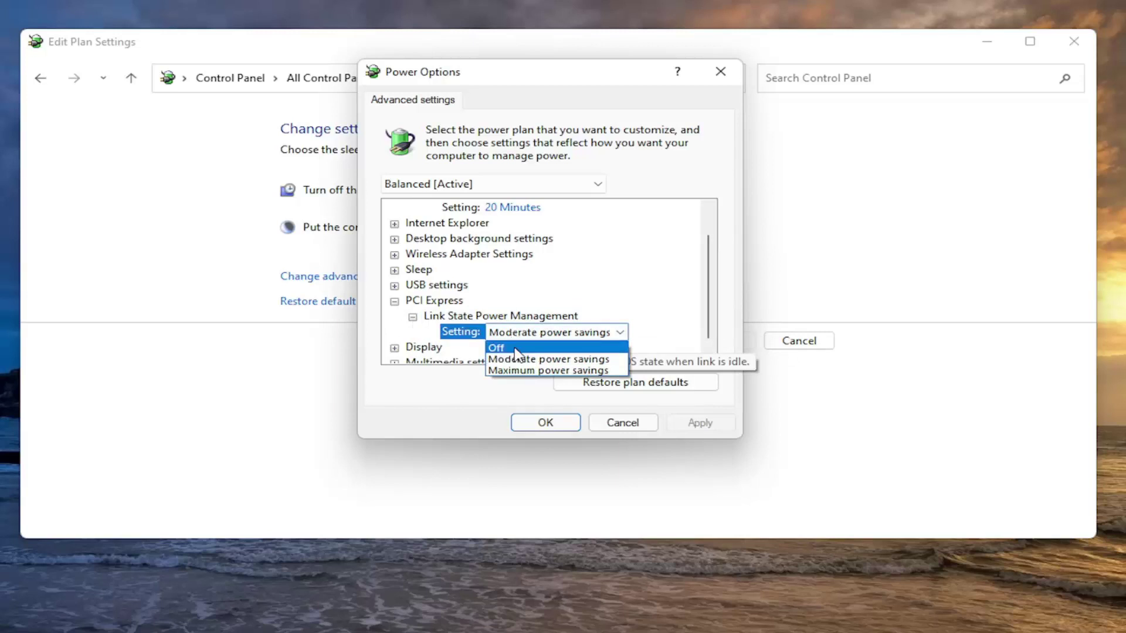
left_click(517, 349)
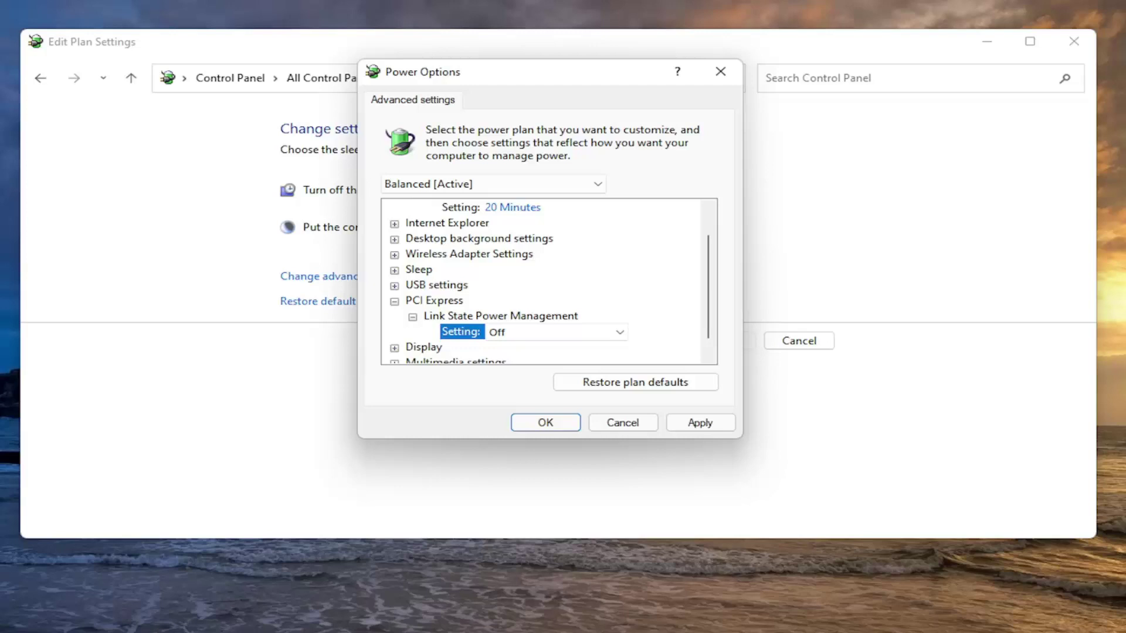
left_click(699, 423)
left_click(545, 424)
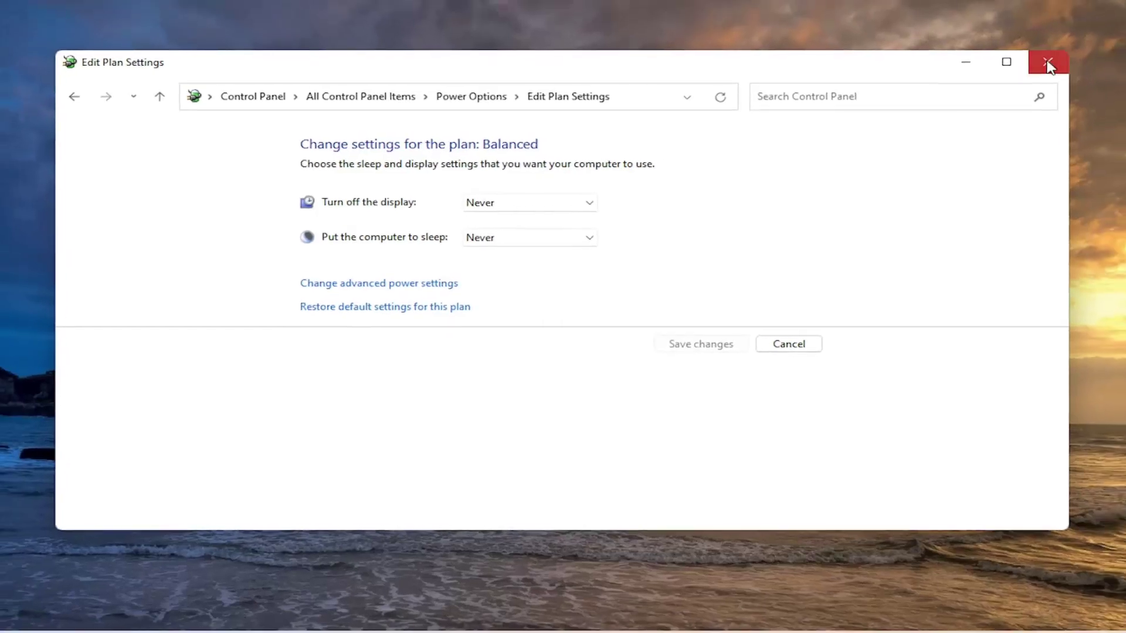
Step: Close the plan settings and launch Command Prompt from Search as administrator, approving UAC
left_click(1074, 42)
left_click(477, 616)
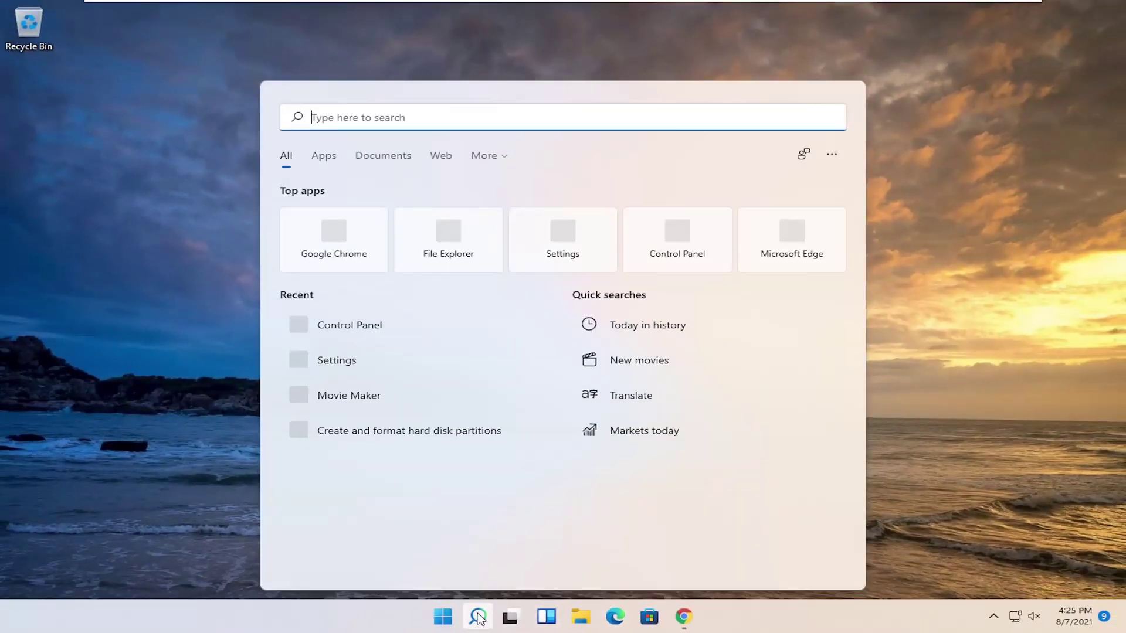
type("cmd")
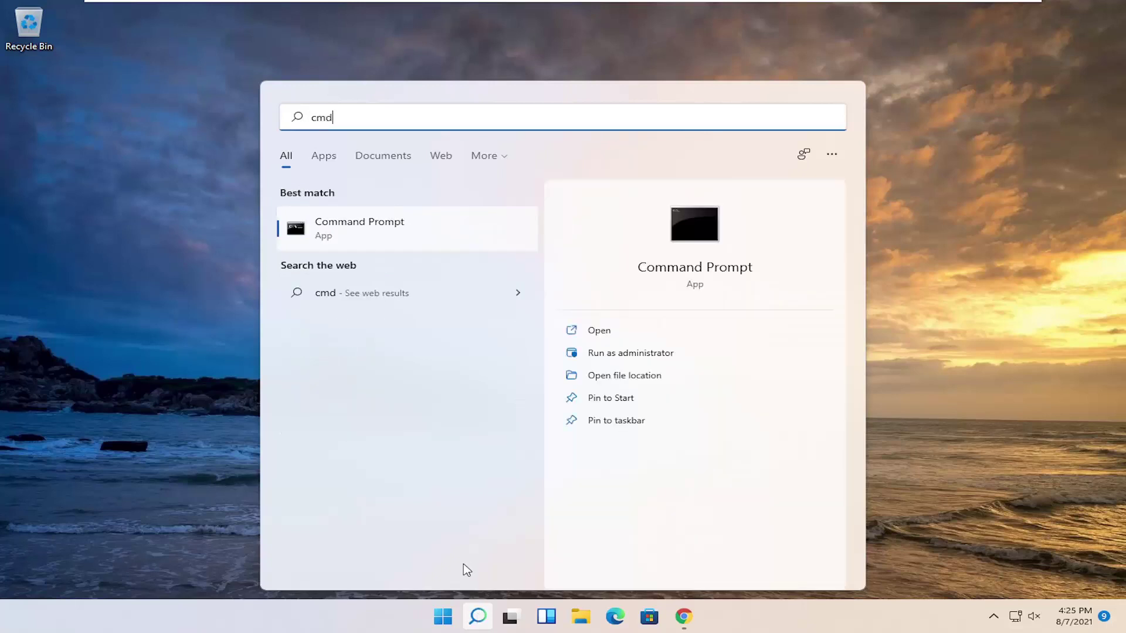
right_click(335, 233)
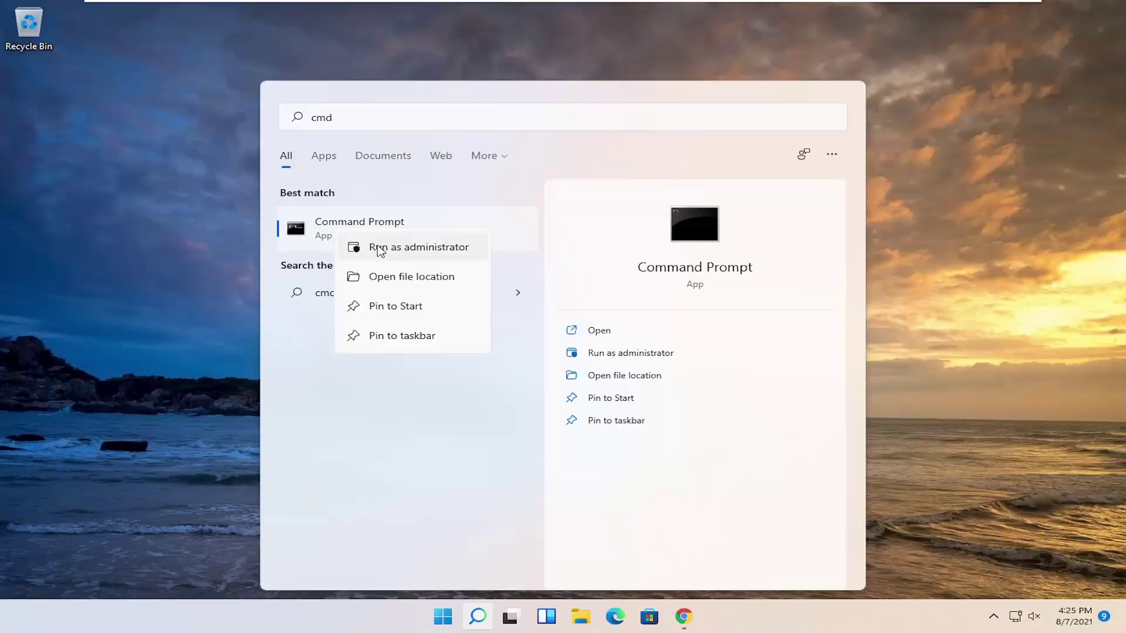
left_click(380, 251)
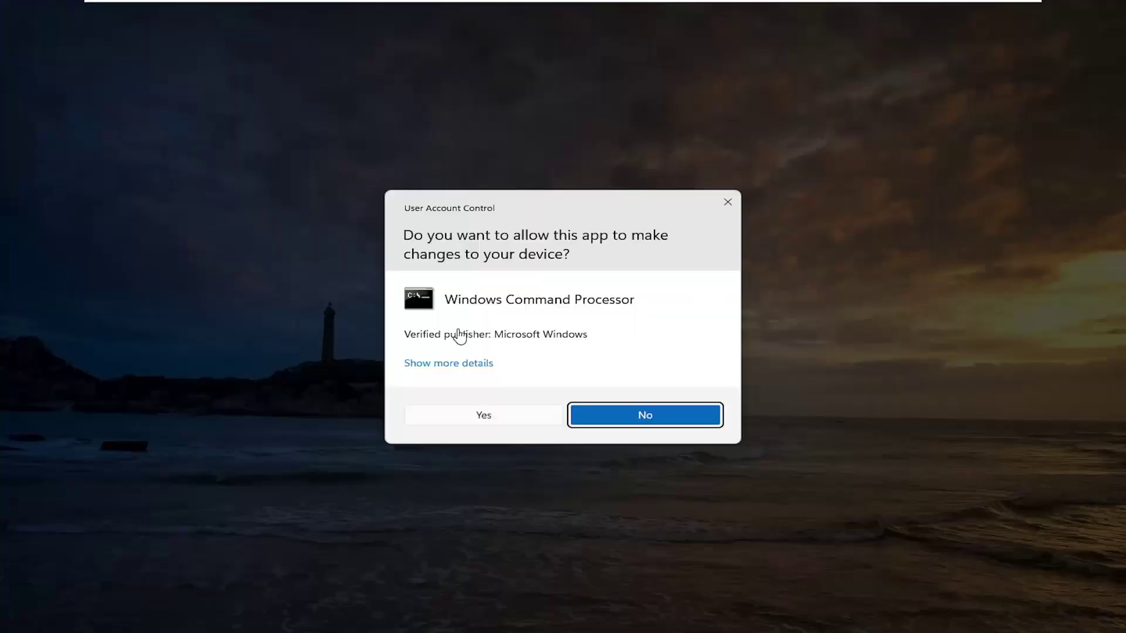
left_click(488, 415)
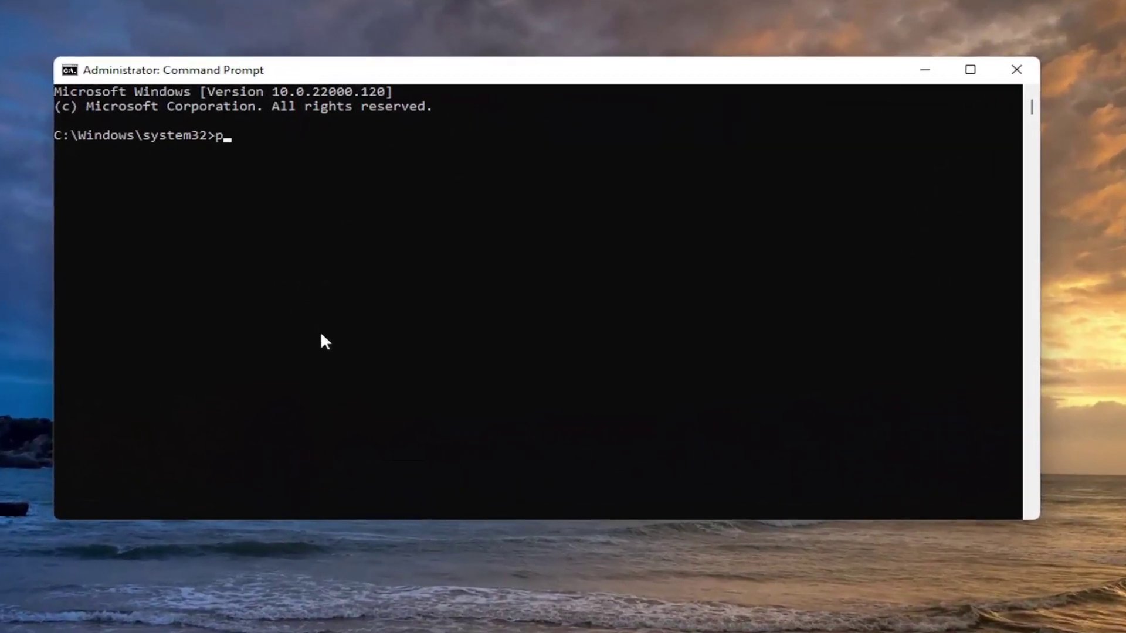
type("powercfg")
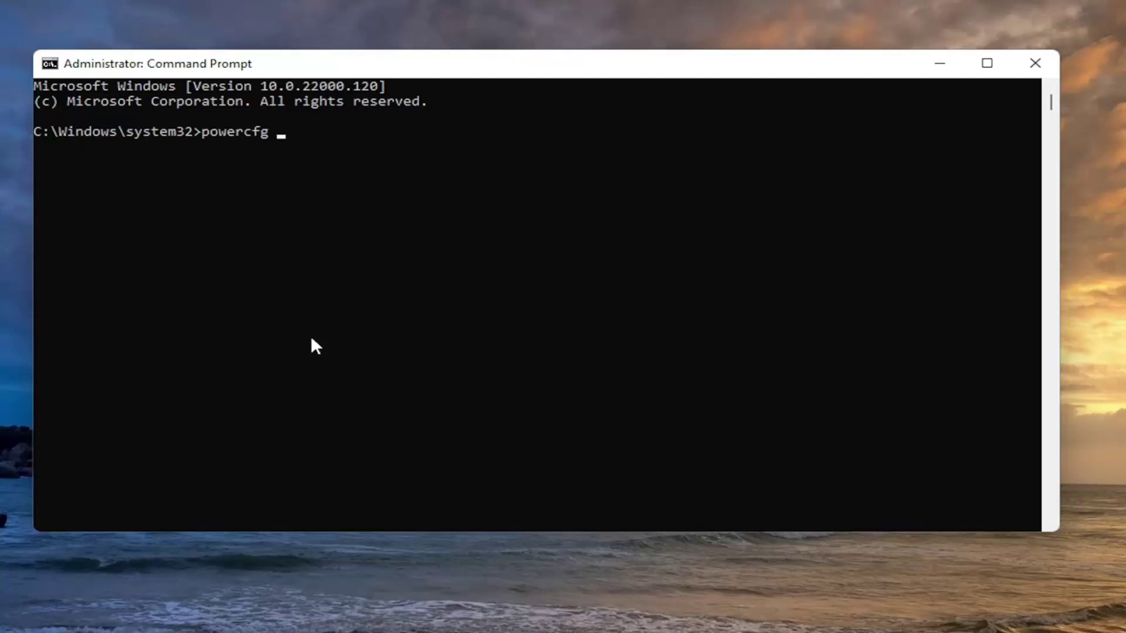
type(" -h")
type(" off")
Step: Clear the accidental console selection and run 'powercfg -h off' to disable hibernation
left_click(426, 165)
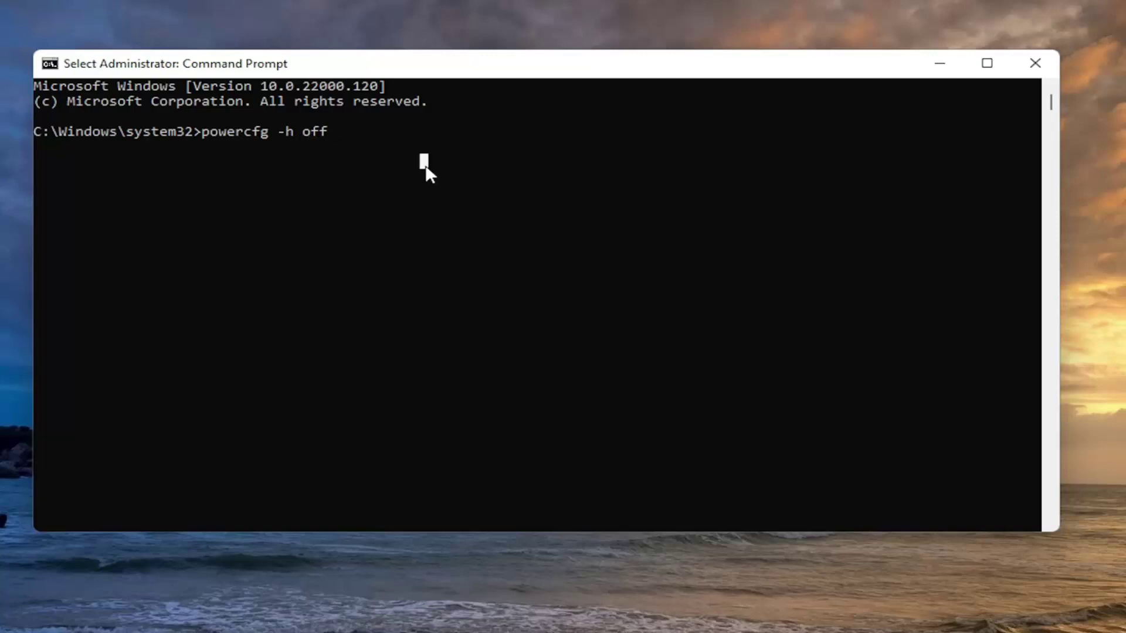
key("Escape")
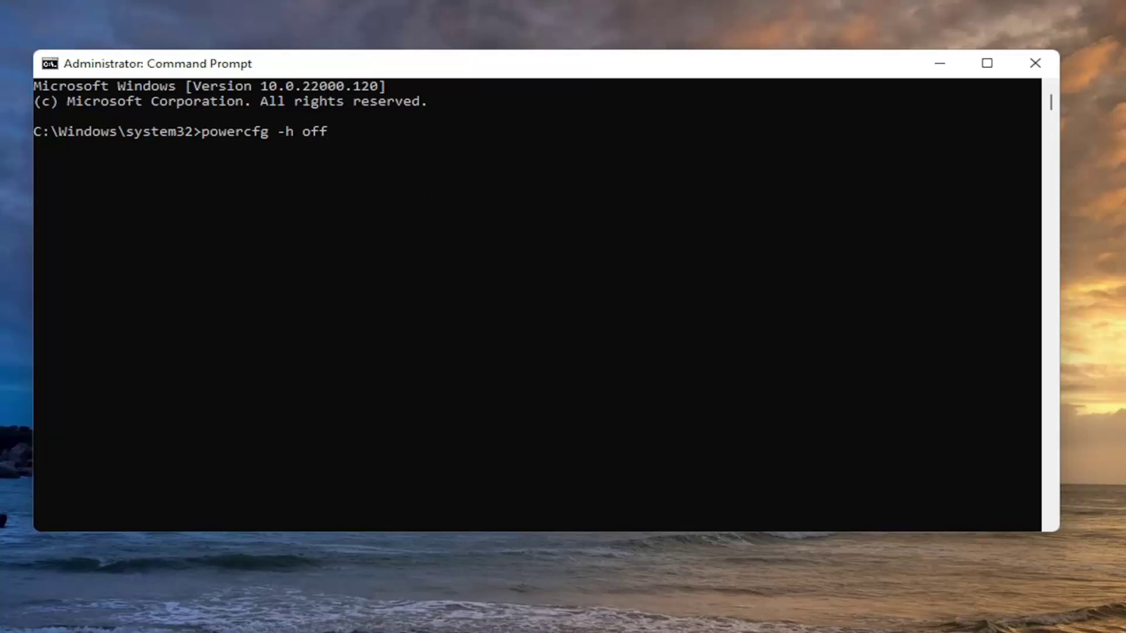
key("Return")
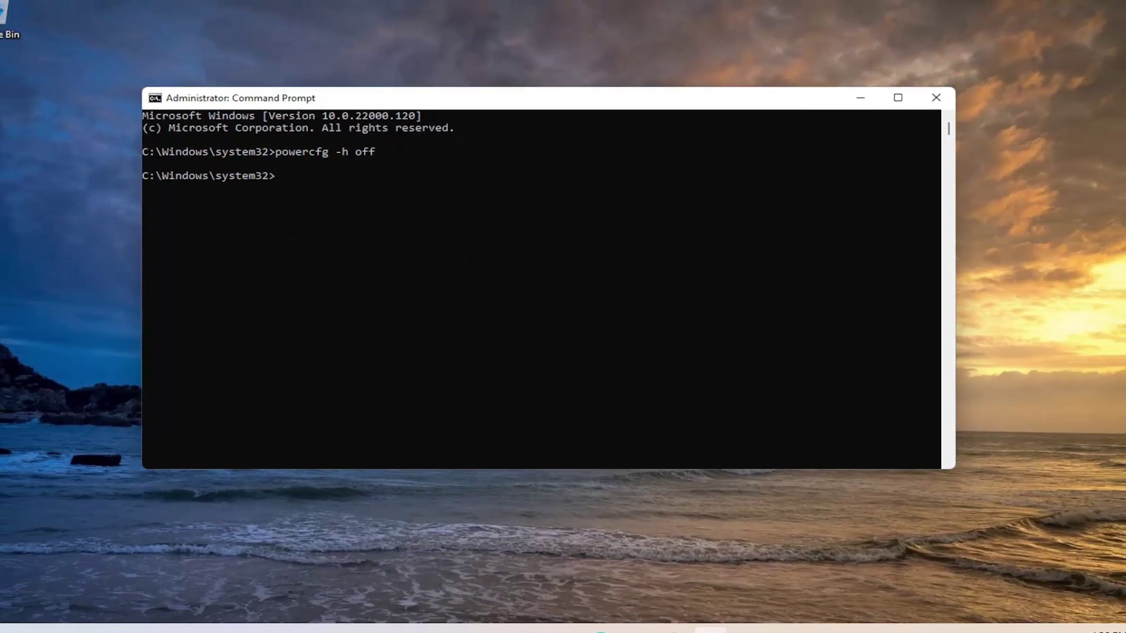
Step: Close the console and open the Start button's quick menu to reach Restart
left_click(915, 107)
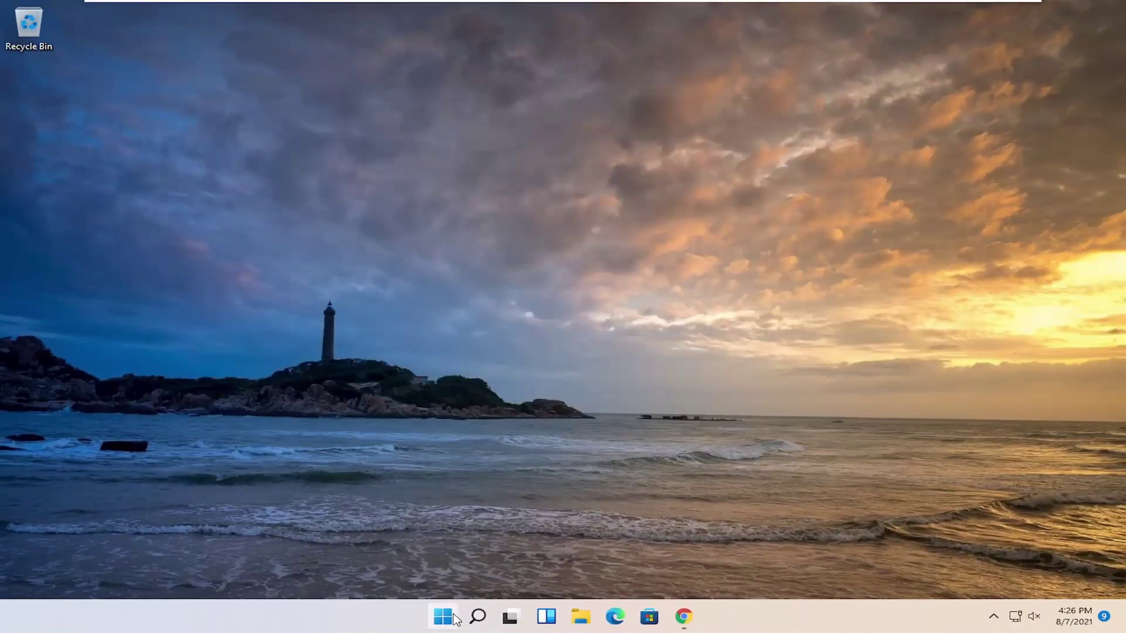
right_click(444, 617)
mouse_move(428, 561)
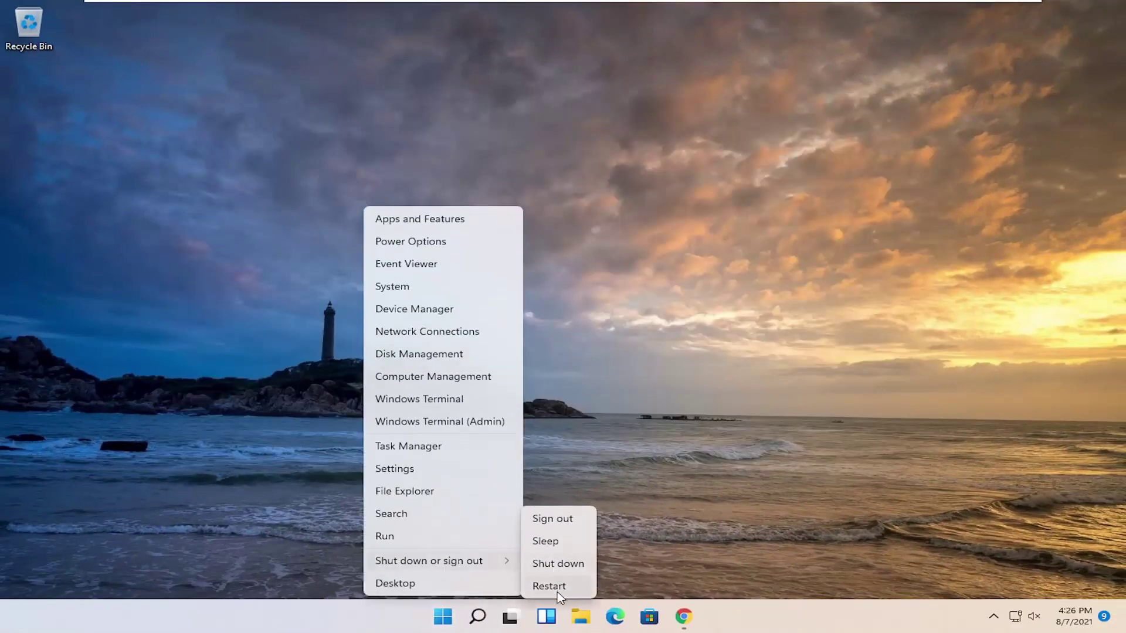